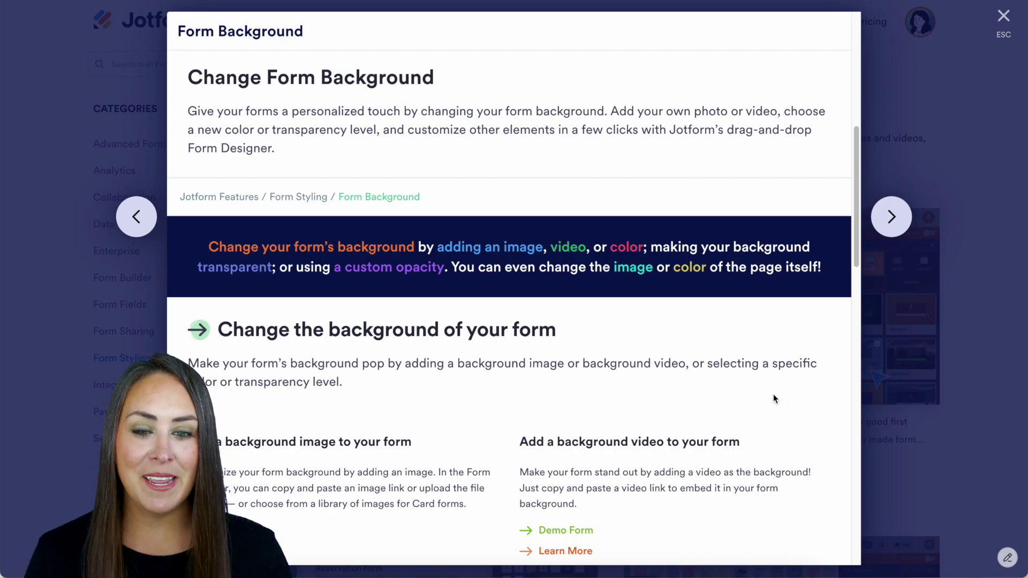
{"action": "scroll", "coordinate": [773, 394], "scroll_direction": "down", "scroll_amount": 4}
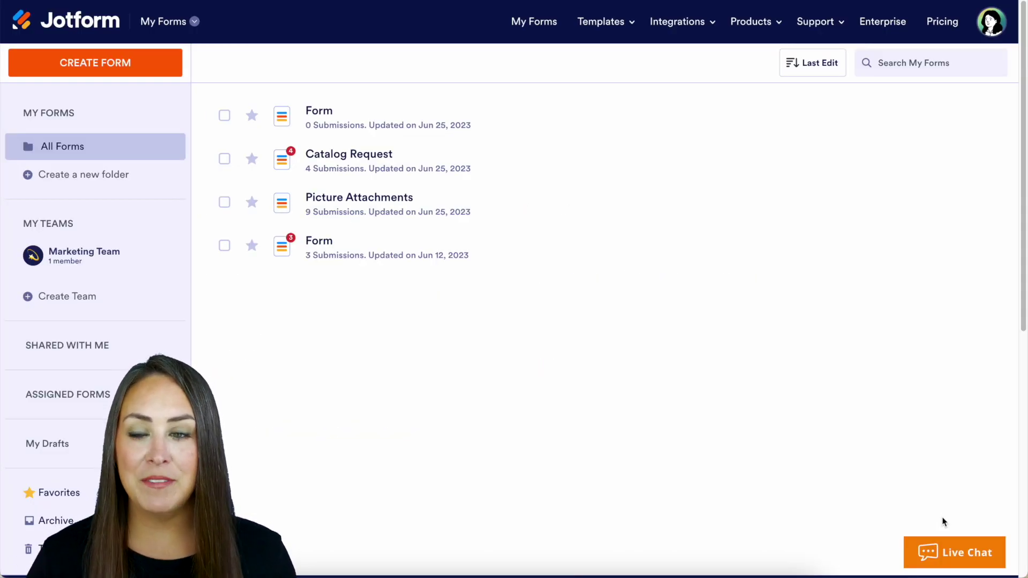
Step: Create a new classic form from scratch
{"action": "left_click", "coordinate": [106, 63]}
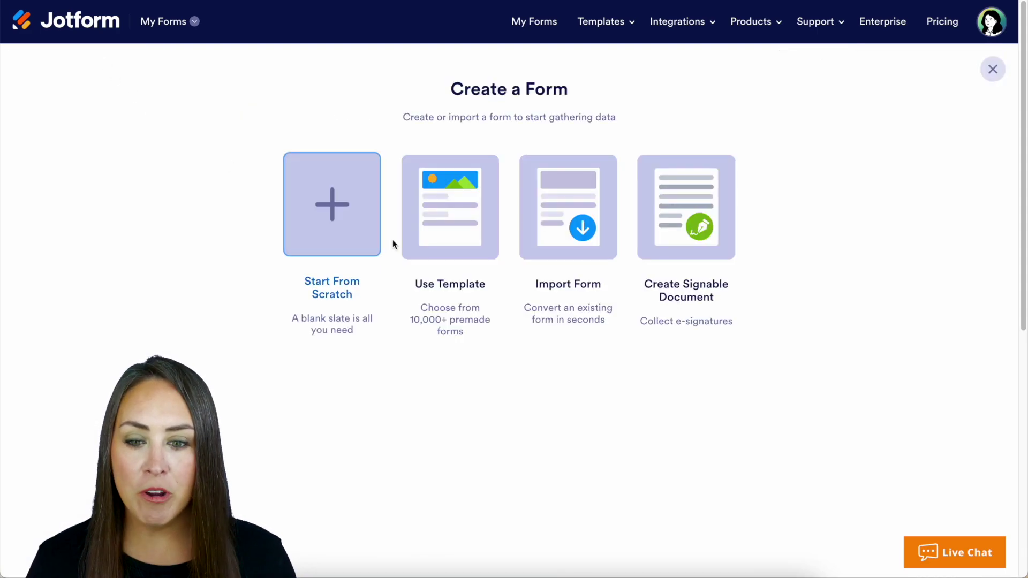
{"action": "left_click", "coordinate": [344, 241]}
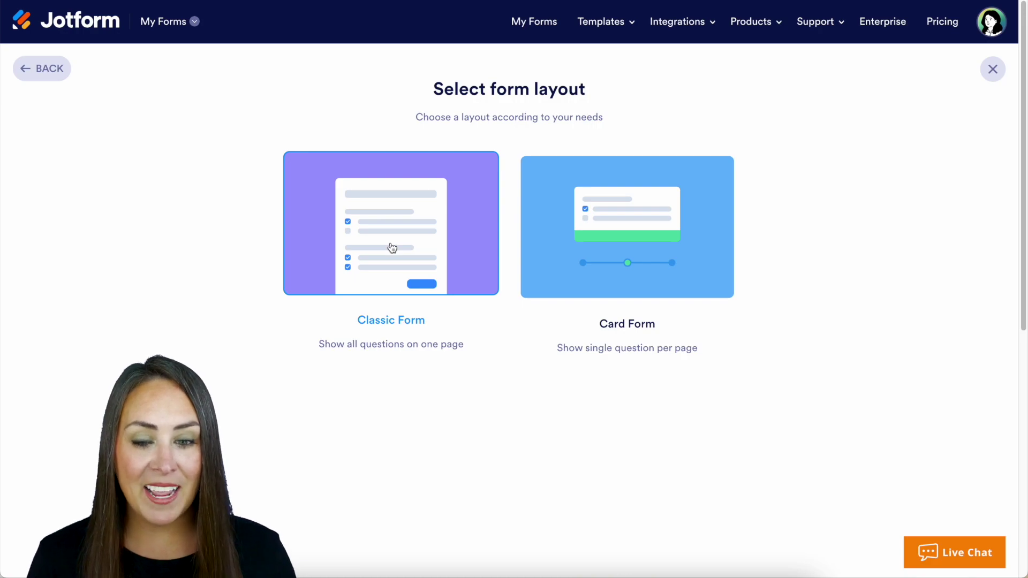
{"action": "left_click", "coordinate": [391, 247]}
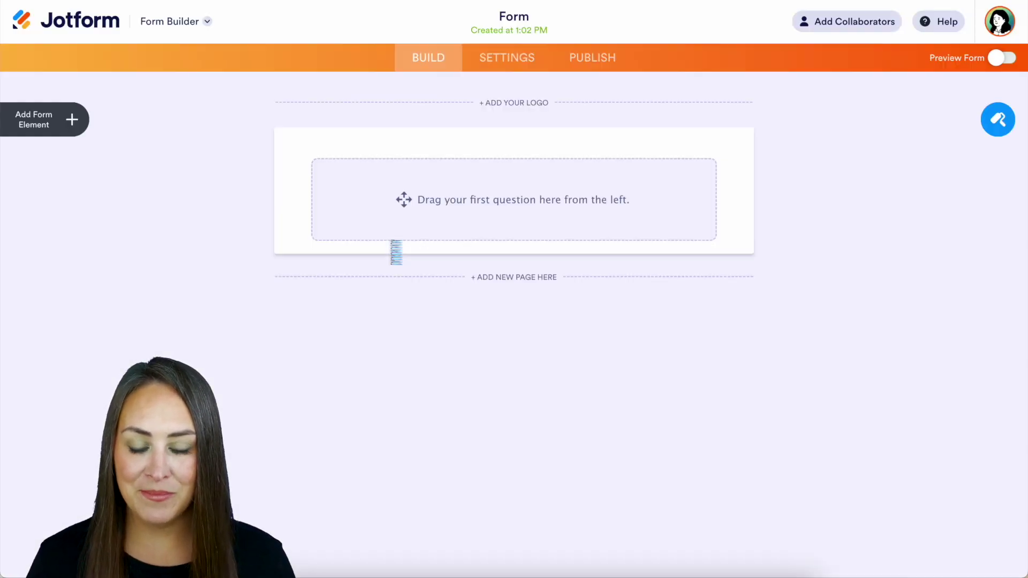
Step: Add Full Name, Email and Phone Number fields to the form
{"action": "left_click", "coordinate": [33, 120]}
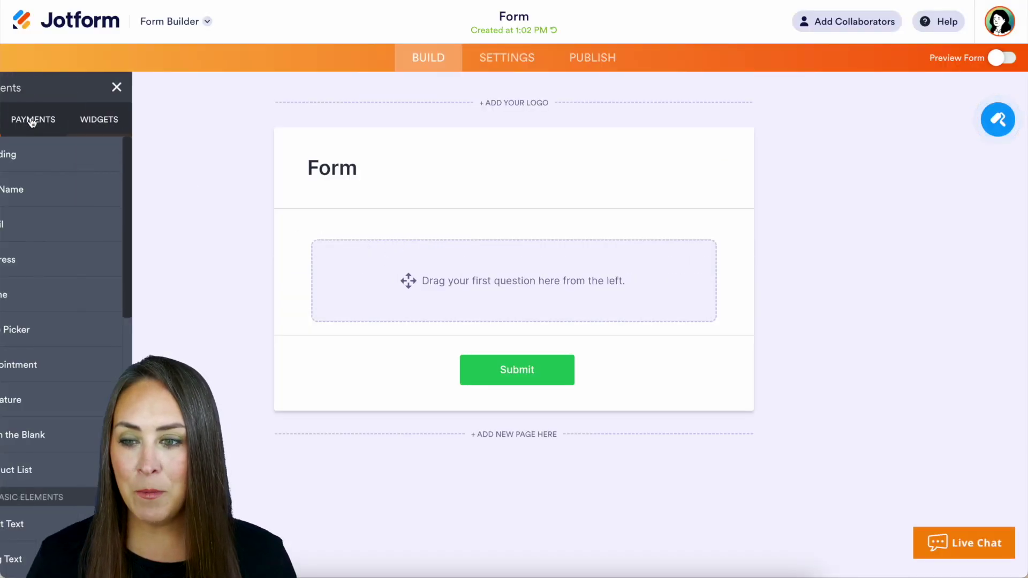
{"action": "left_click", "coordinate": [91, 190]}
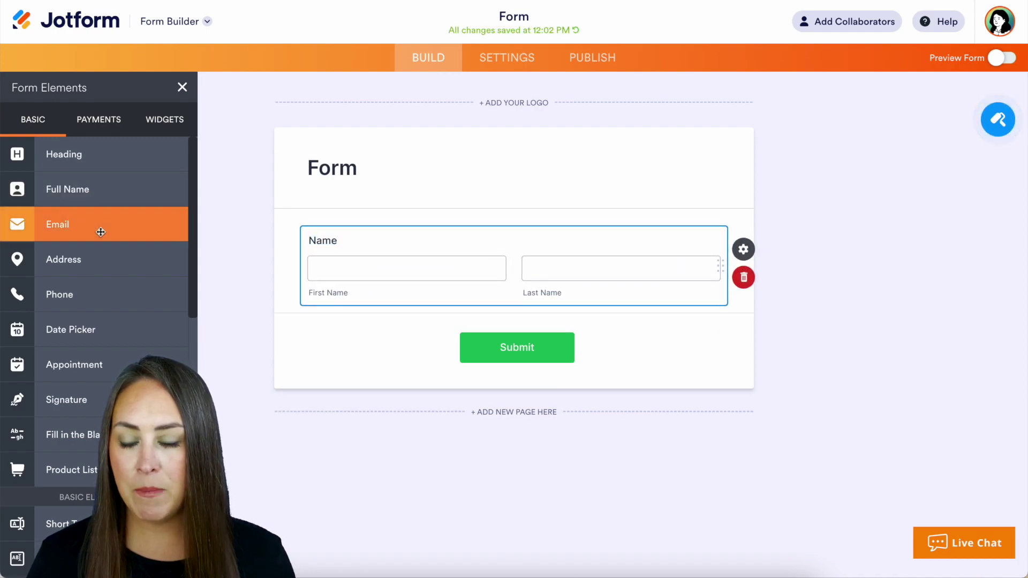
{"action": "left_click", "coordinate": [101, 232]}
{"action": "left_click", "coordinate": [58, 294]}
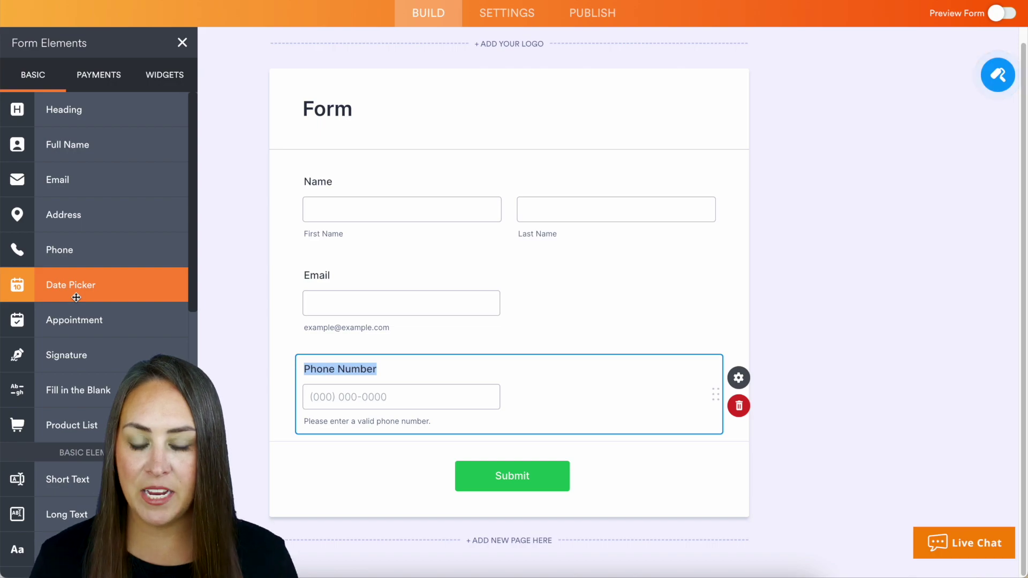
{"action": "left_click", "coordinate": [916, 488]}
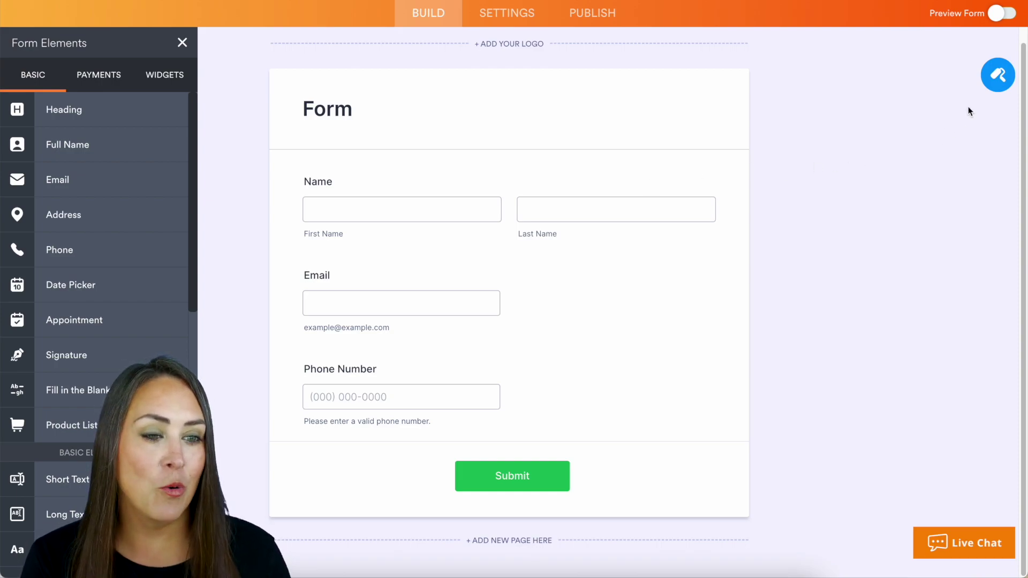
Step: Set the form's page color to hex #0099ff in Form Designer
{"action": "left_click", "coordinate": [996, 76]}
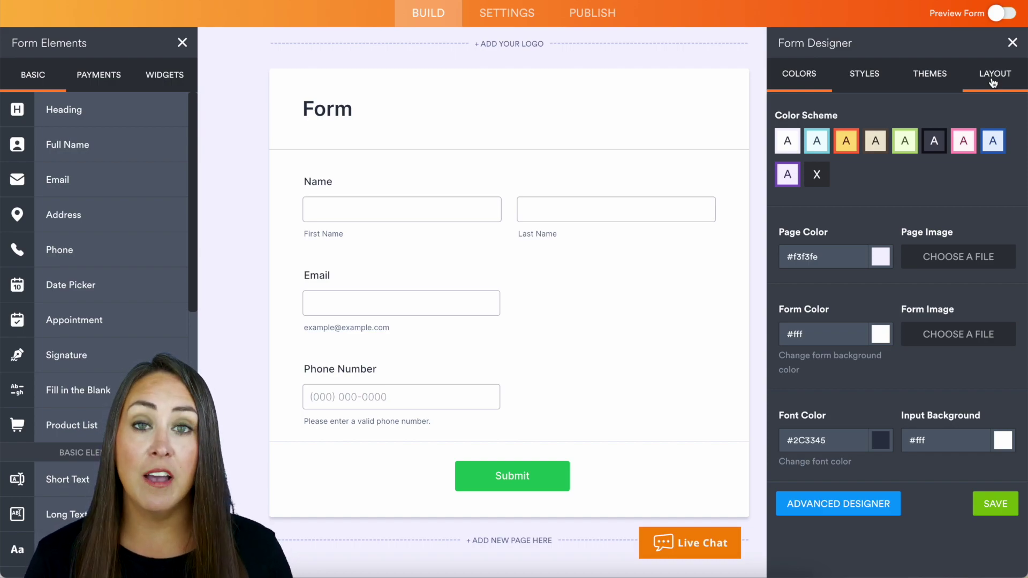
{"action": "left_click", "coordinate": [886, 255]}
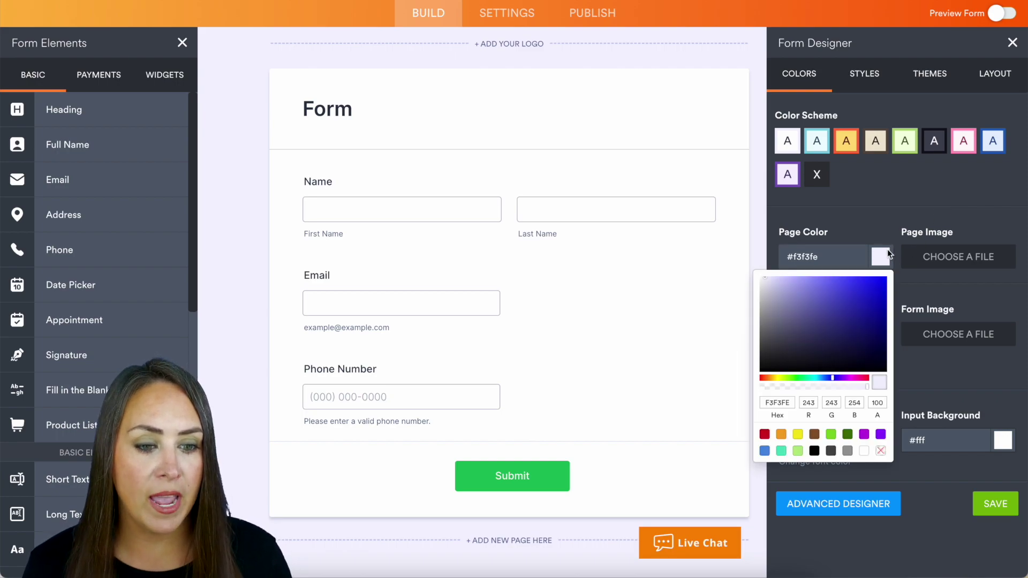
{"action": "left_click", "coordinate": [885, 282]}
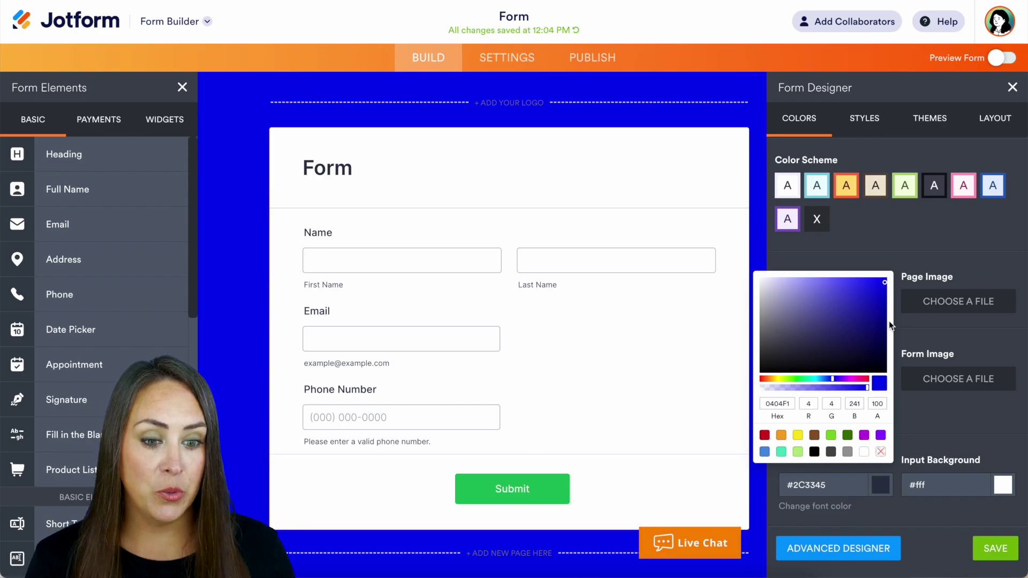
{"action": "left_click", "coordinate": [782, 403]}
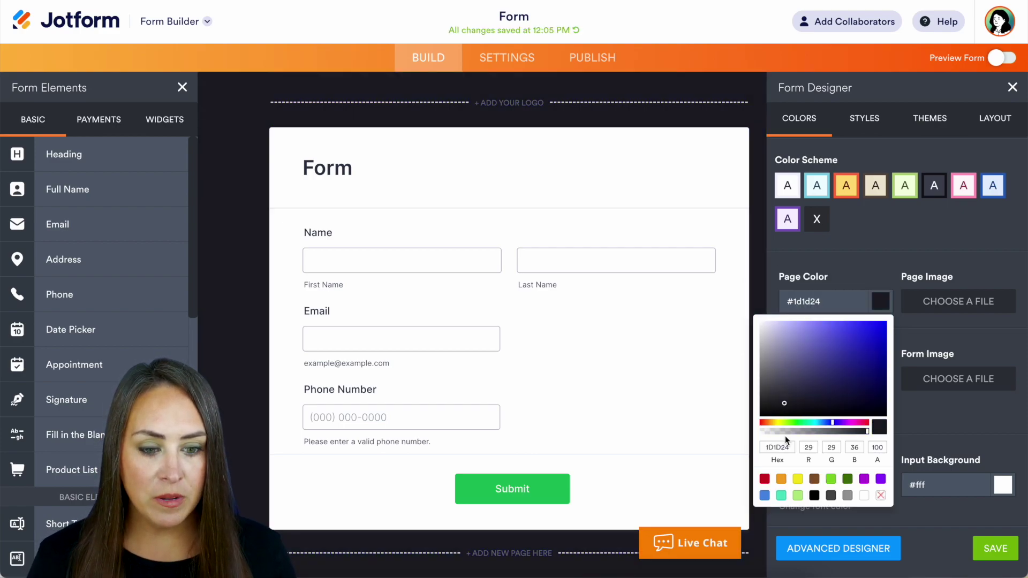
{"action": "type", "text": "0099ff"}
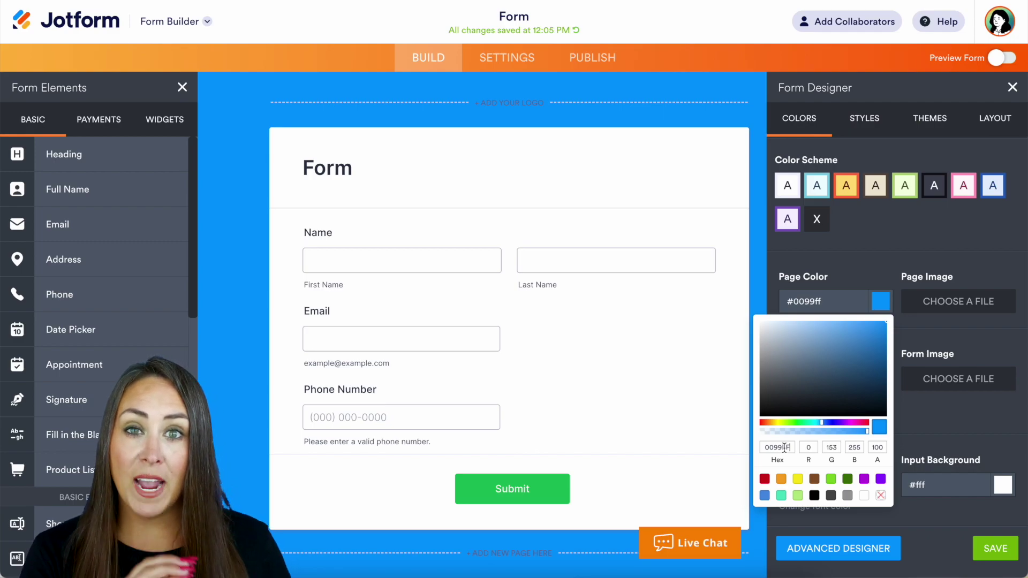
{"action": "left_click", "coordinate": [884, 449]}
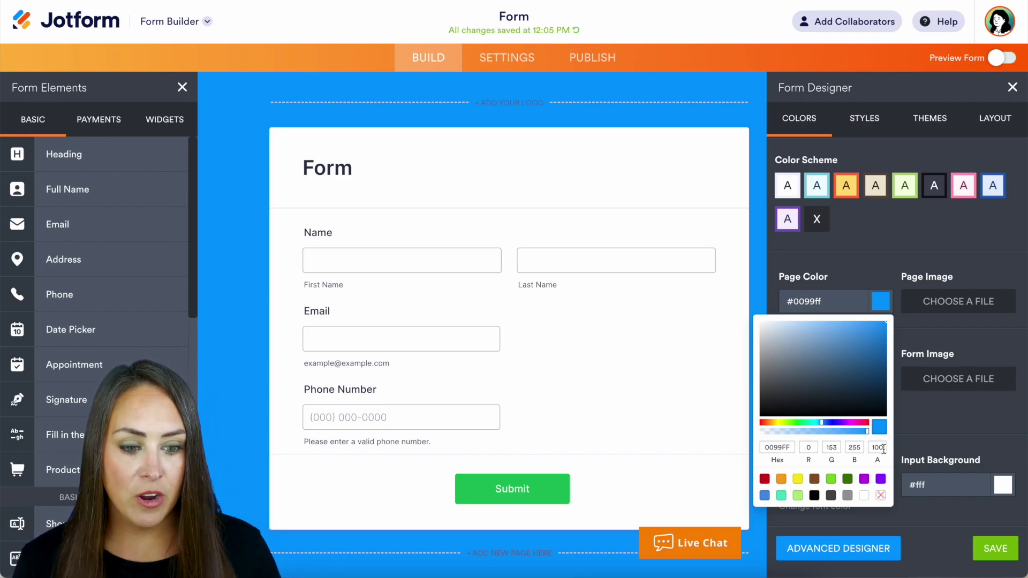
Step: Try partial and full transparency on the page colour, then restore 100% opacity
{"action": "left_click_drag", "start_coordinate": [883, 450], "coordinate": [870, 450]}
{"action": "left_click", "coordinate": [883, 448]}
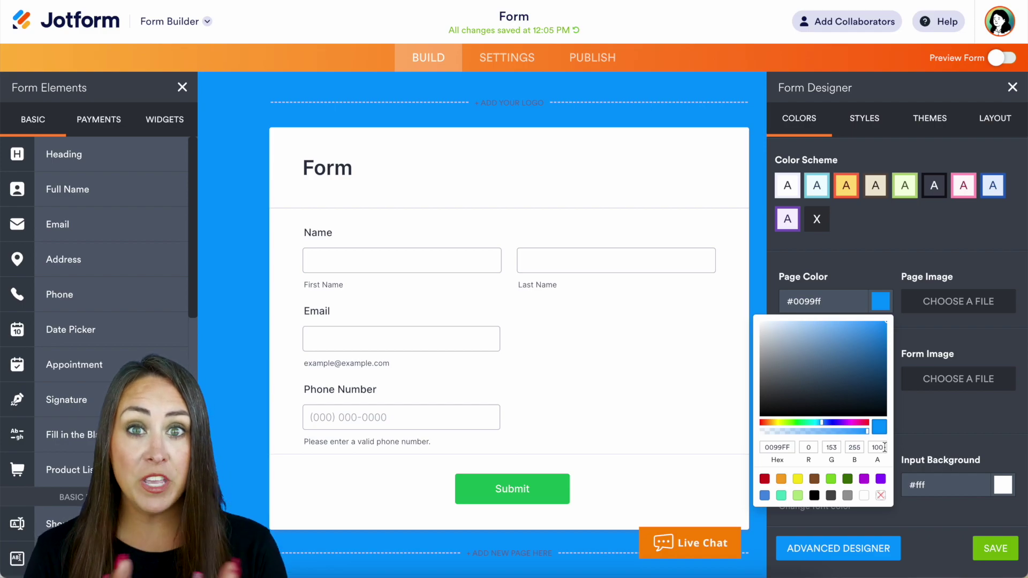
{"action": "left_click_drag", "start_coordinate": [866, 432], "coordinate": [805, 433]}
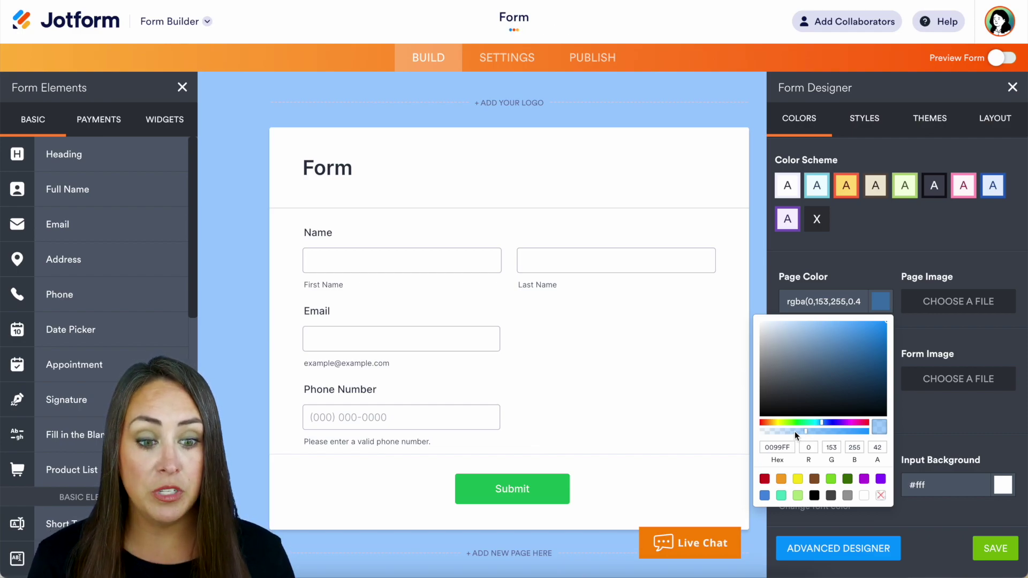
{"action": "left_click_drag", "start_coordinate": [764, 431], "coordinate": [756, 431]}
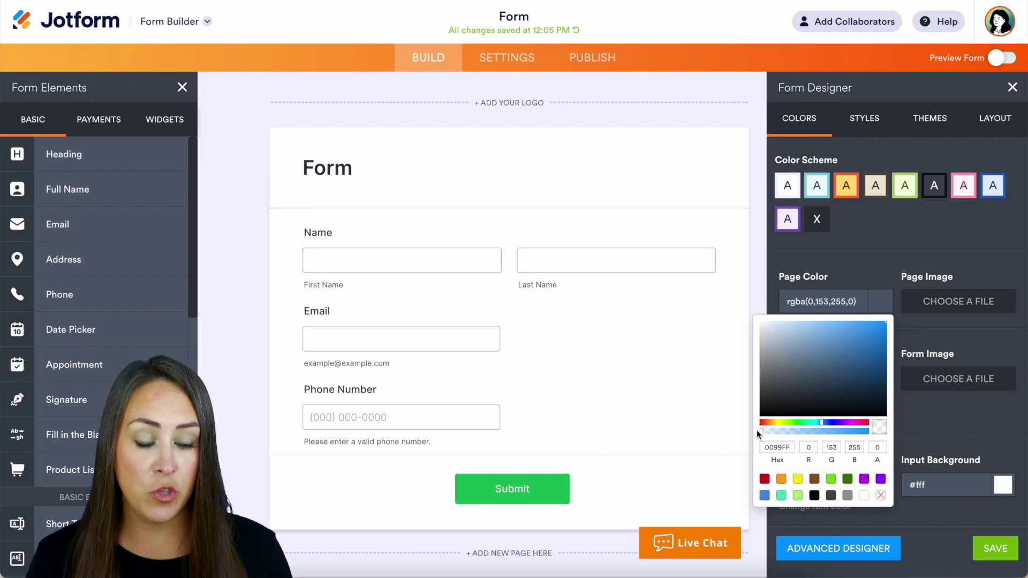
{"action": "left_click_drag", "start_coordinate": [757, 431], "coordinate": [869, 431]}
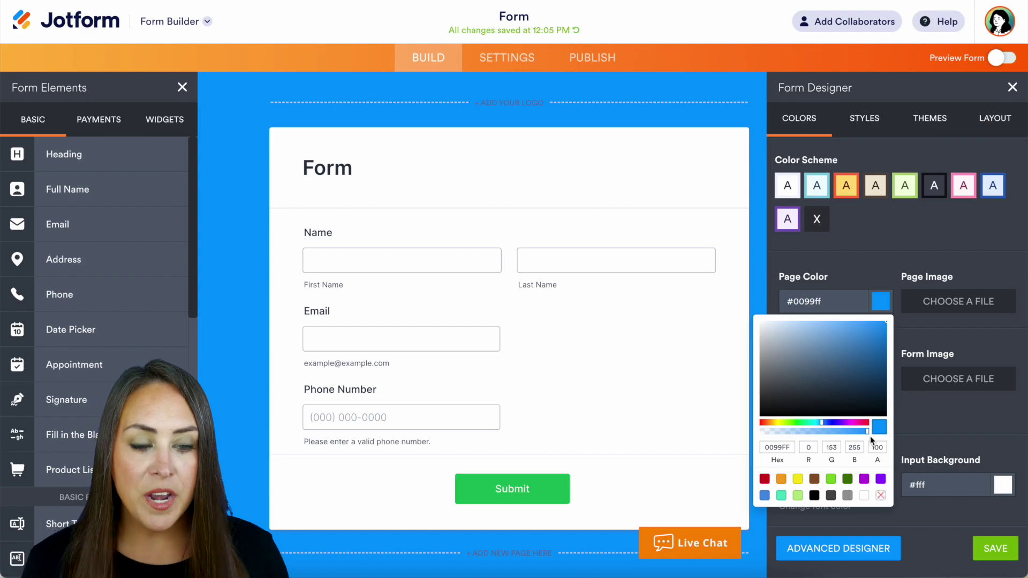
Step: Upload YT Overlays.png from Downloads as the page background image
{"action": "left_click", "coordinate": [890, 246]}
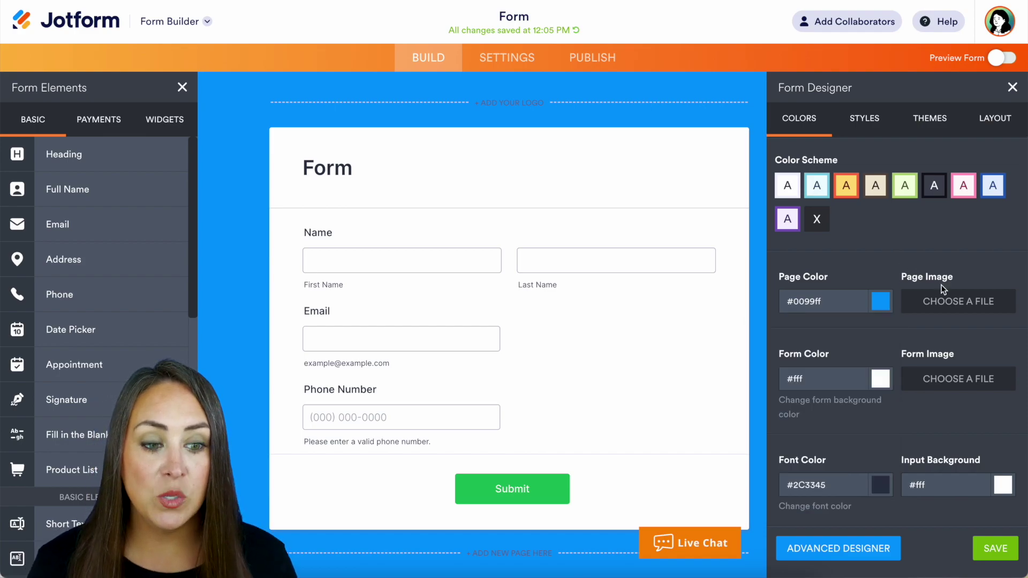
{"action": "left_click", "coordinate": [967, 304]}
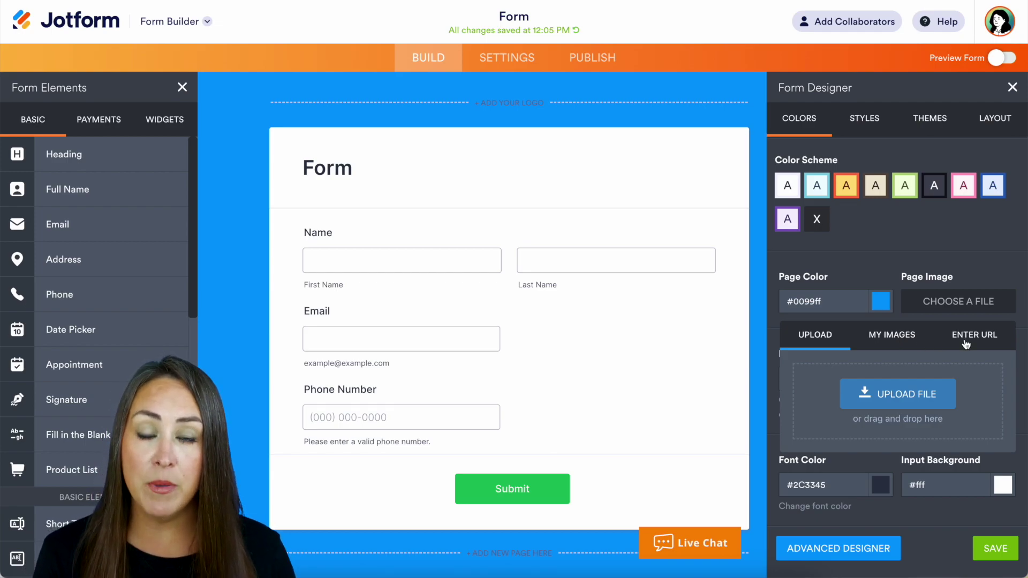
{"action": "left_click", "coordinate": [906, 393]}
{"action": "left_click", "coordinate": [409, 186]}
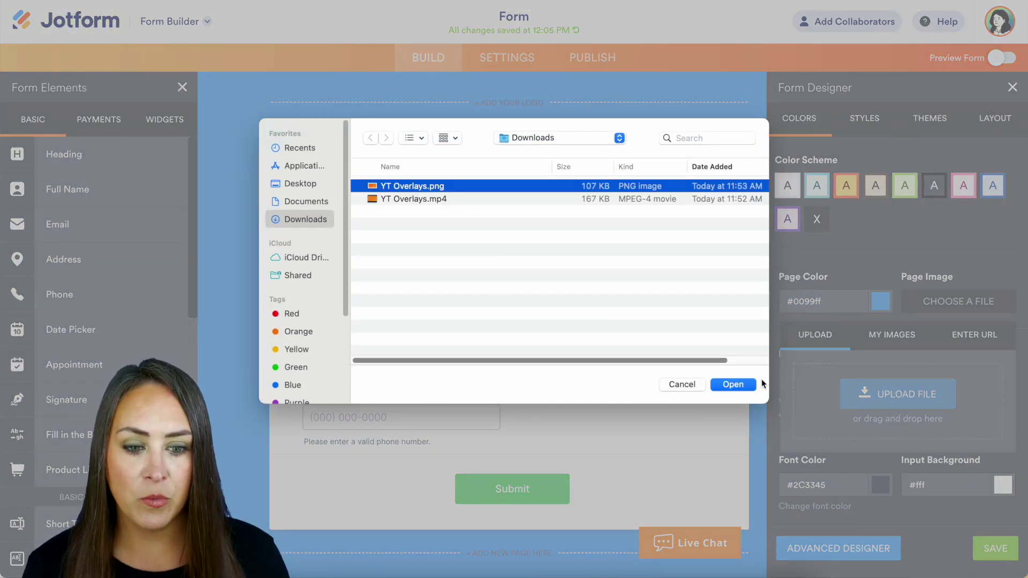
{"action": "left_click", "coordinate": [738, 384]}
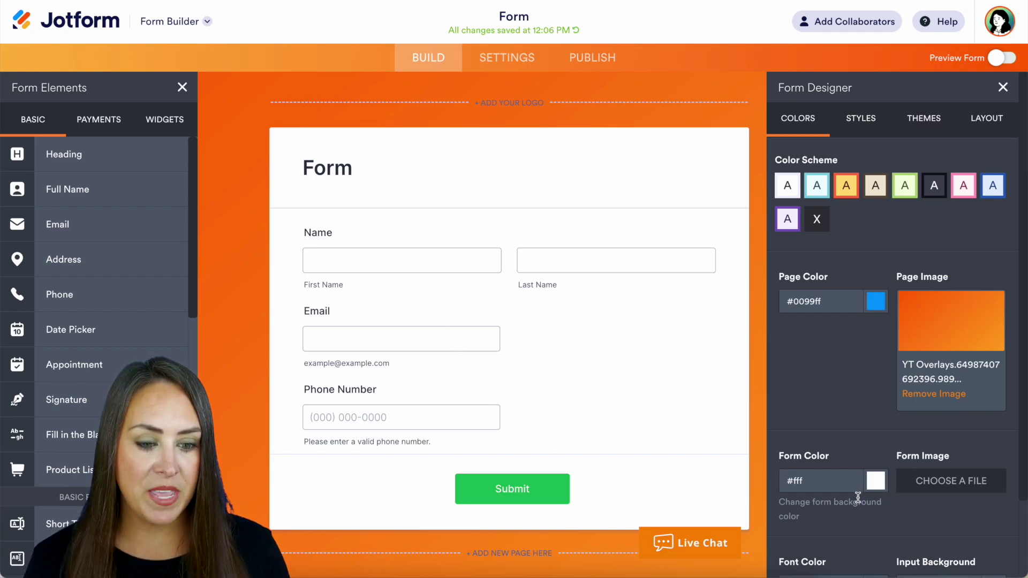
{"action": "scroll", "coordinate": [858, 491], "scroll_direction": "down", "scroll_amount": 2}
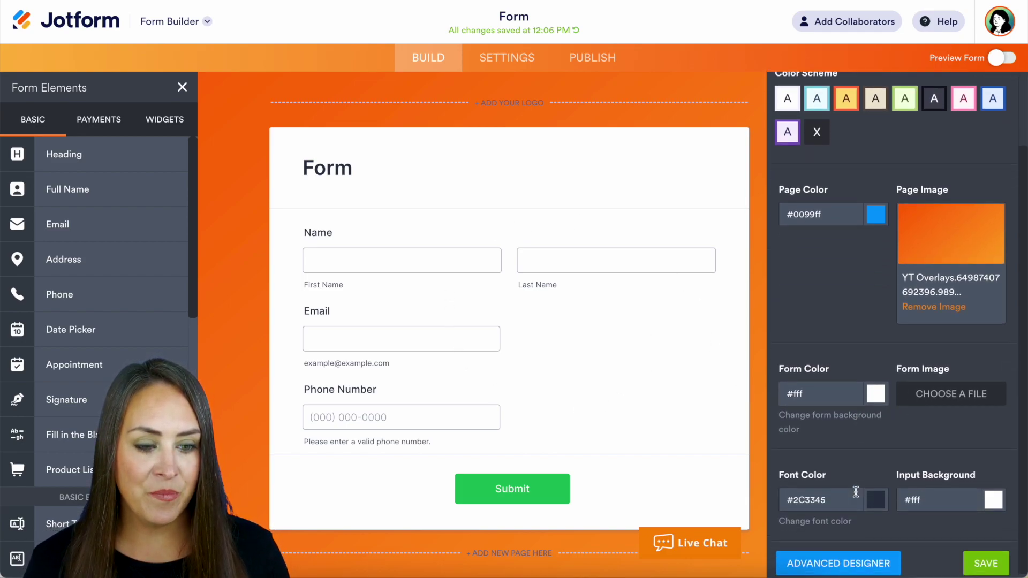
{"action": "left_click", "coordinate": [875, 390]}
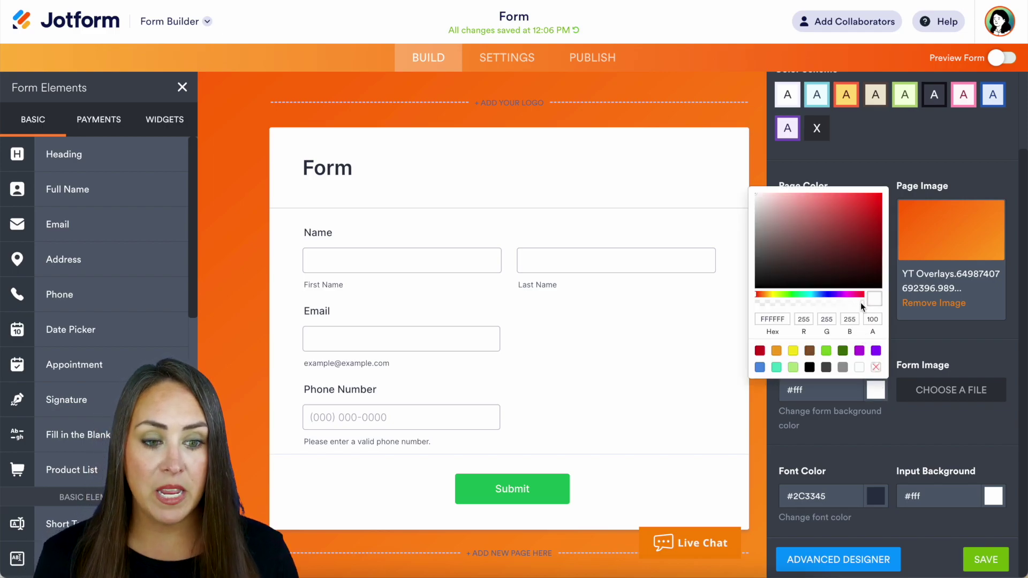
{"action": "left_click", "coordinate": [797, 301]}
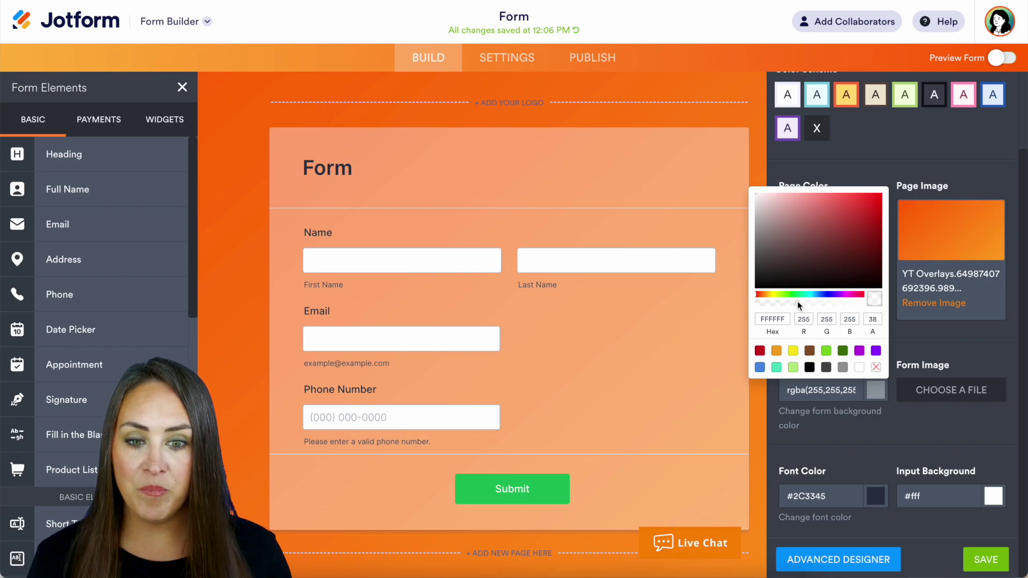
{"action": "left_click_drag", "start_coordinate": [798, 301], "coordinate": [865, 301]}
{"action": "left_click", "coordinate": [771, 203]}
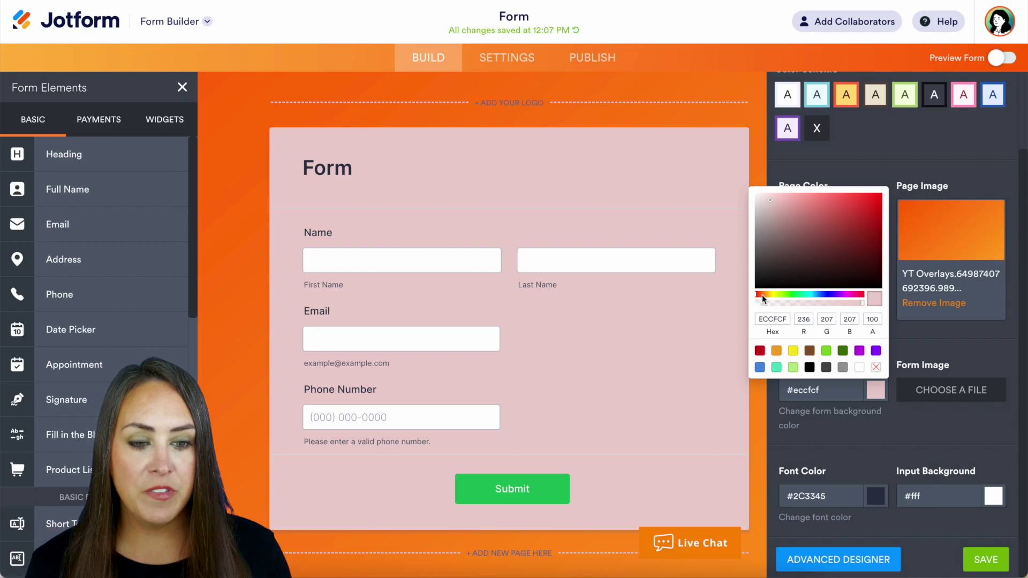
{"action": "left_click_drag", "start_coordinate": [764, 295], "coordinate": [862, 294]}
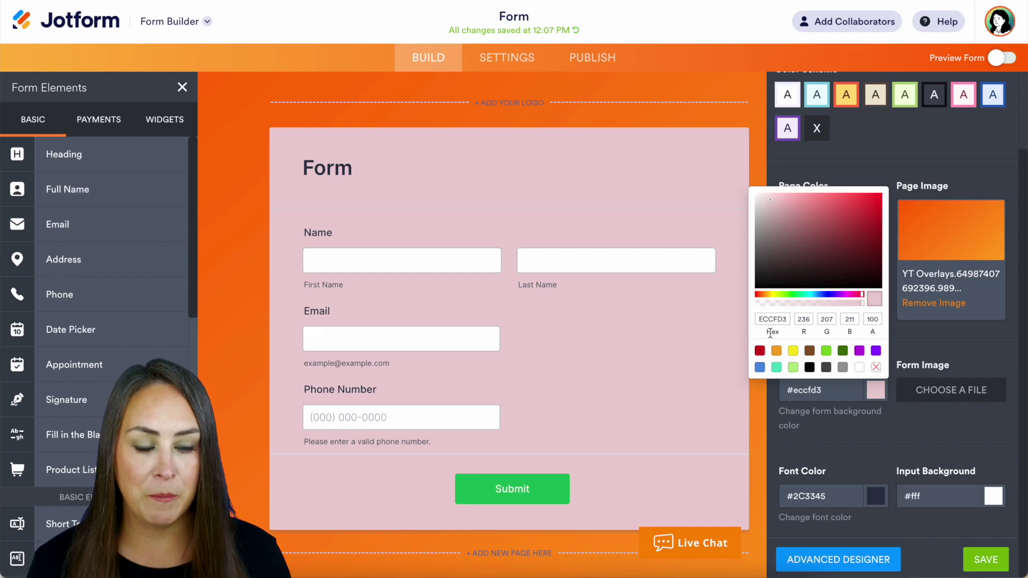
{"action": "left_click", "coordinate": [860, 368]}
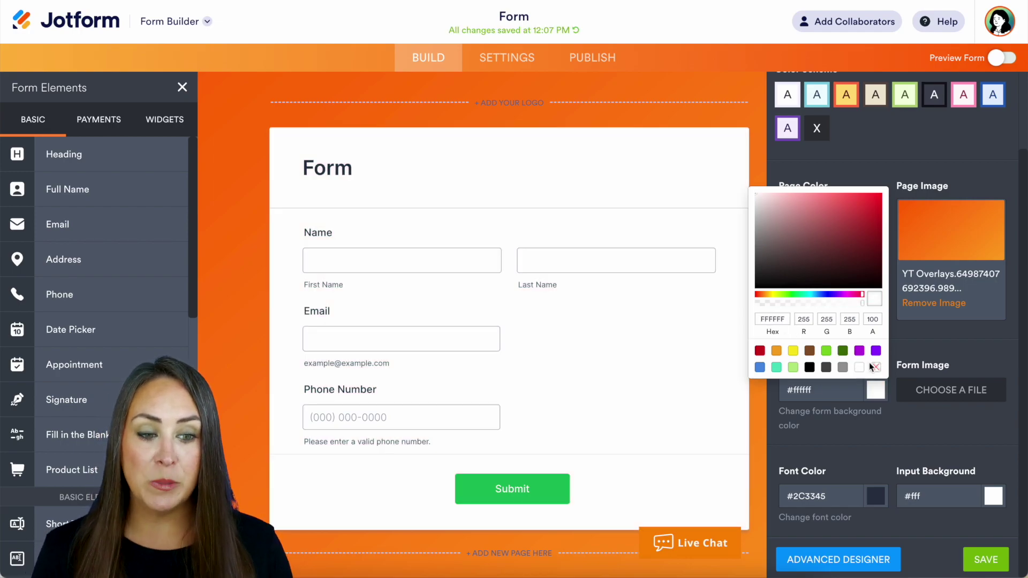
{"action": "left_click", "coordinate": [933, 341]}
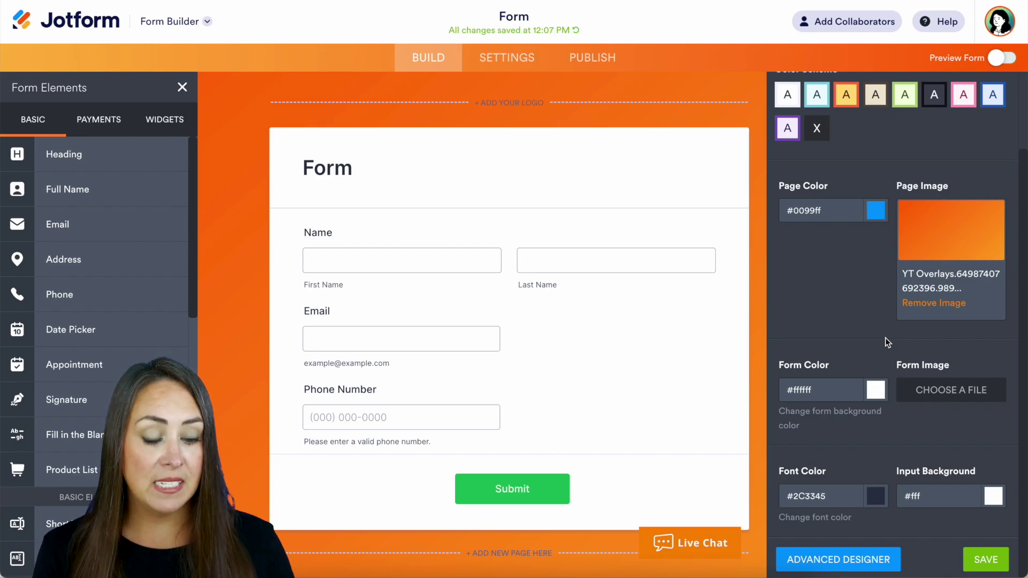
Step: In Advanced Designer, switch the background image's Fixed and Cover options on, then off
{"action": "left_click", "coordinate": [853, 561]}
{"action": "left_click", "coordinate": [991, 297]}
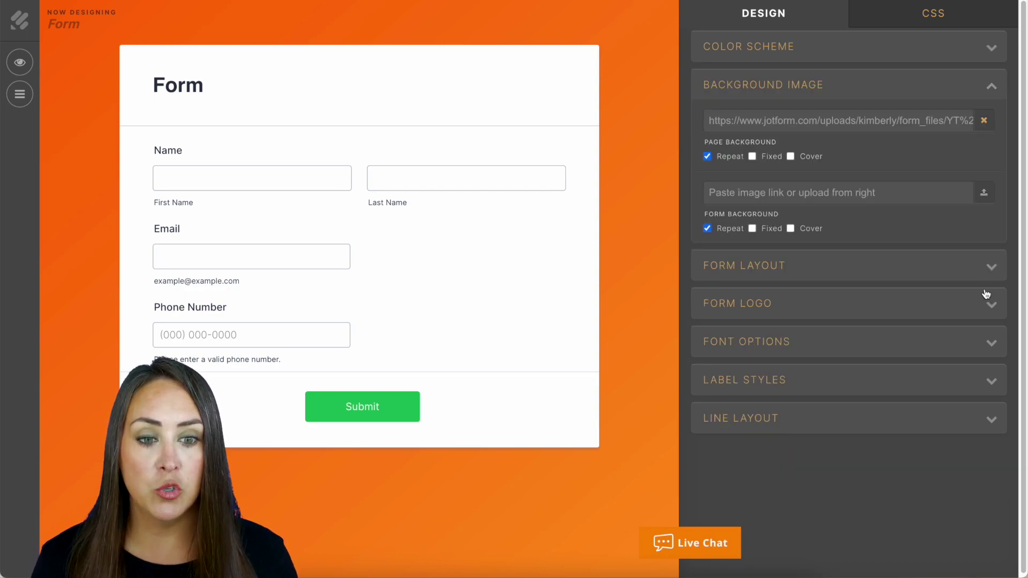
{"action": "left_click", "coordinate": [753, 157]}
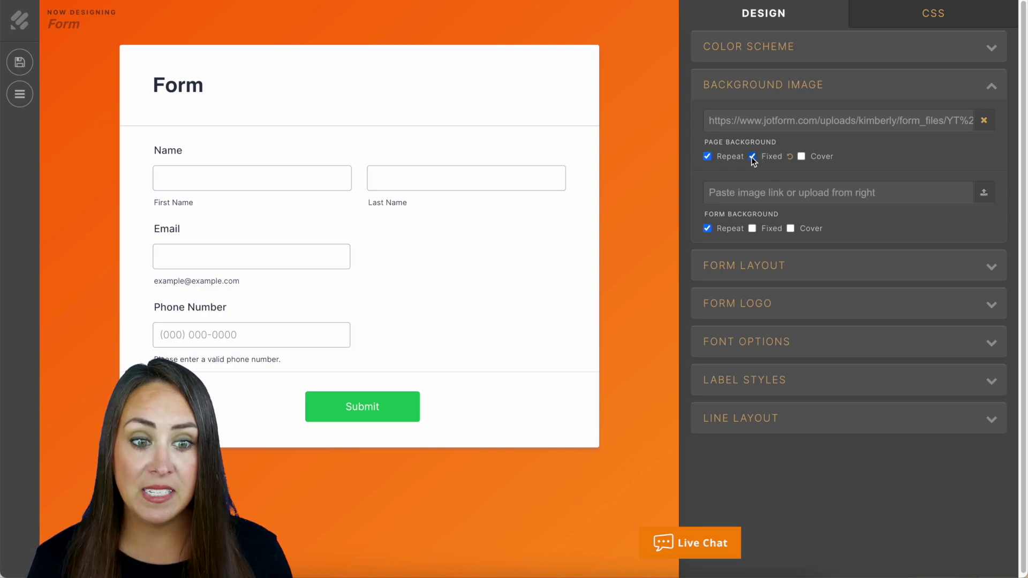
{"action": "left_click", "coordinate": [800, 158]}
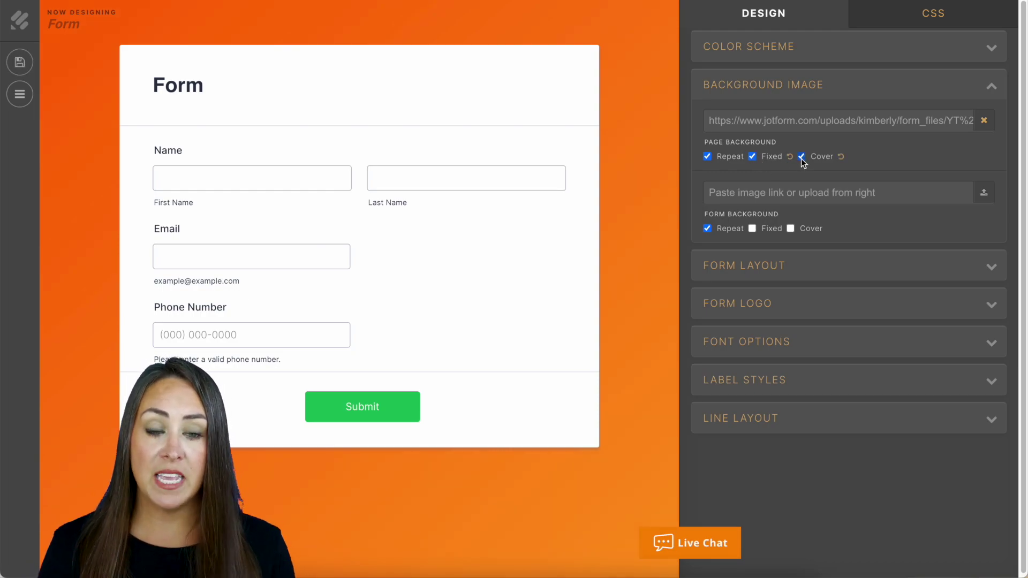
{"action": "left_click", "coordinate": [751, 156]}
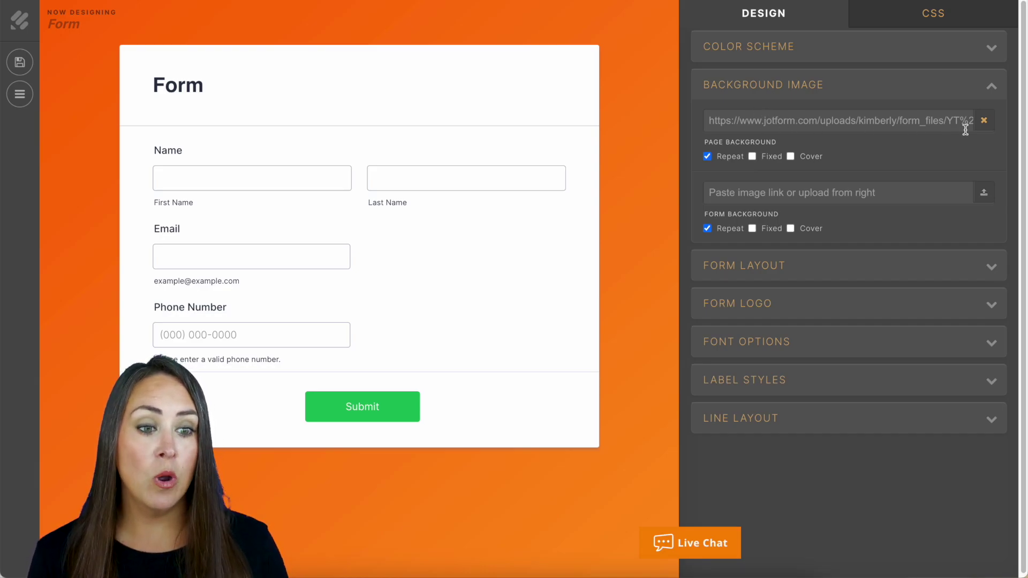
{"action": "left_click", "coordinate": [985, 121]}
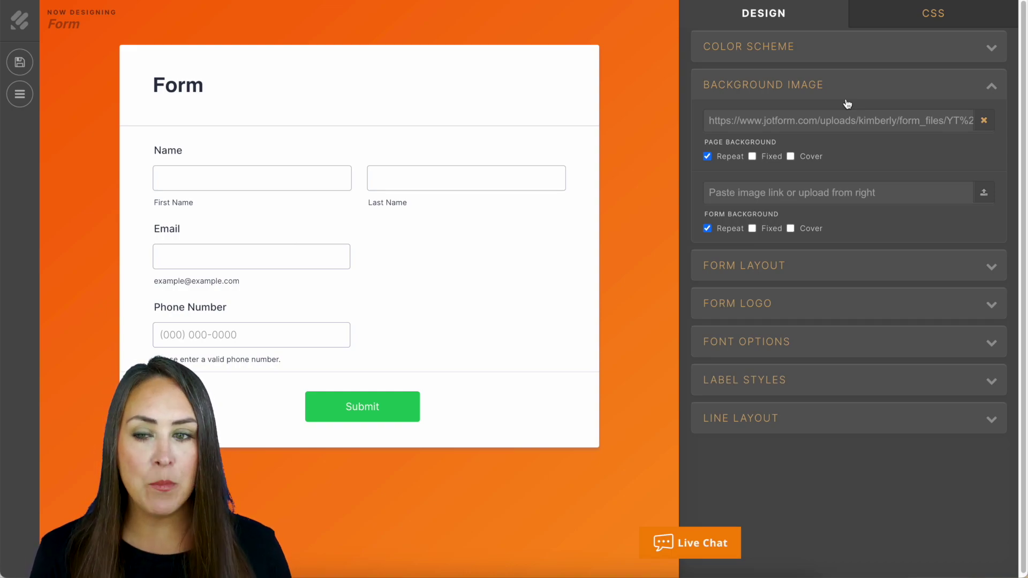
Step: Discard the designer changes, return to the builder and choose the Card Form layout
{"action": "left_click", "coordinate": [21, 24]}
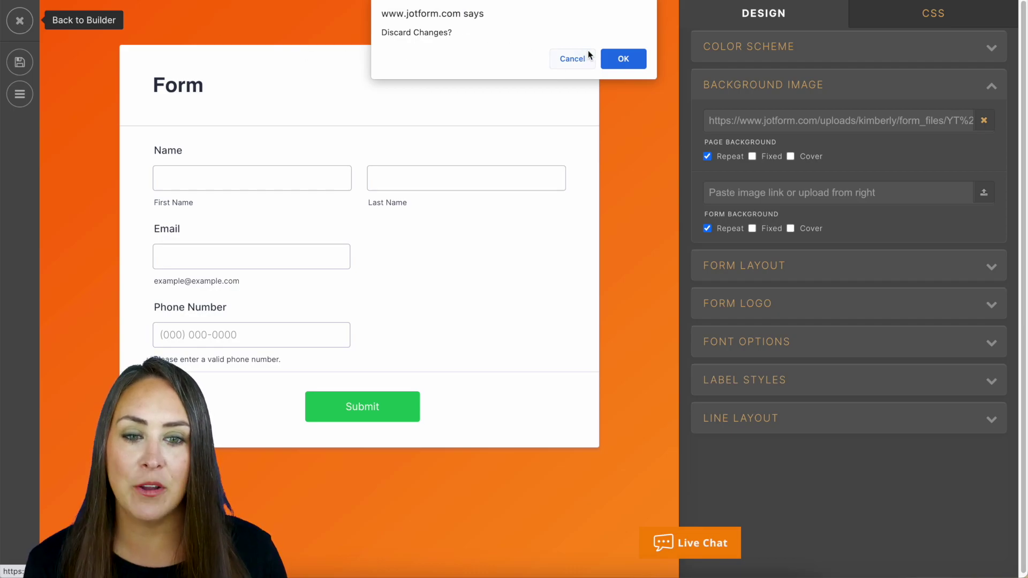
{"action": "left_click", "coordinate": [623, 58]}
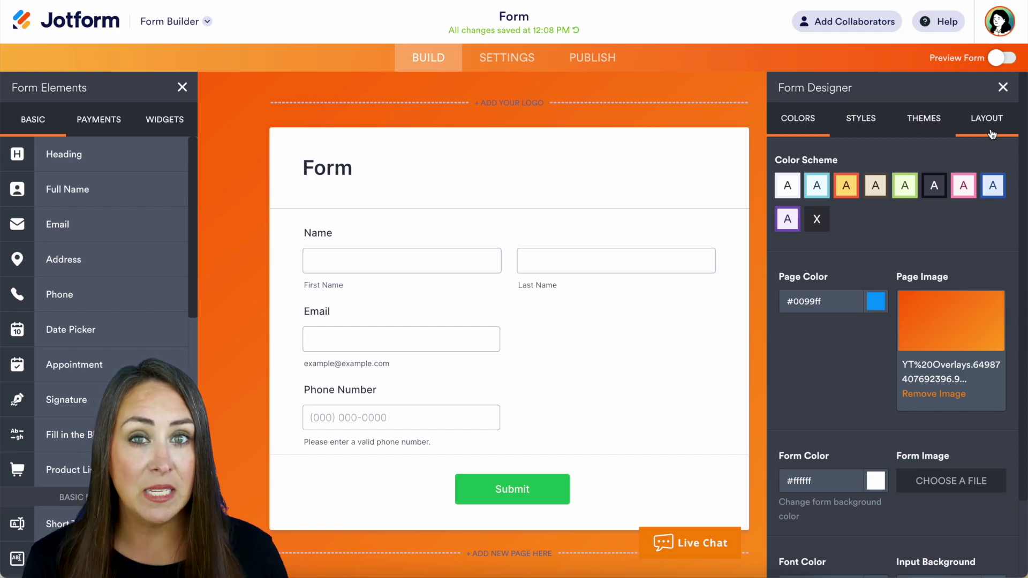
{"action": "left_click", "coordinate": [994, 121]}
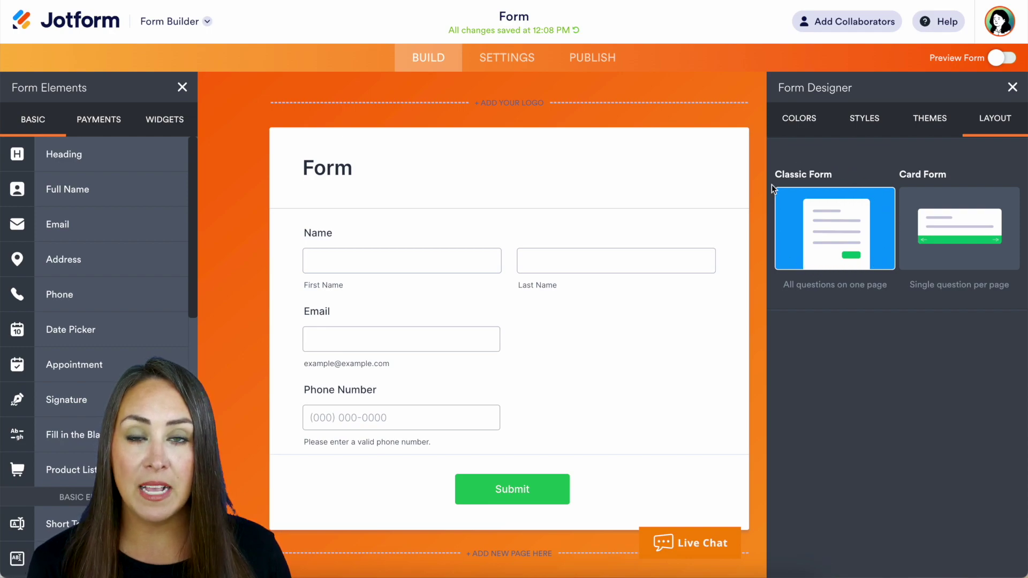
{"action": "left_click", "coordinate": [966, 239]}
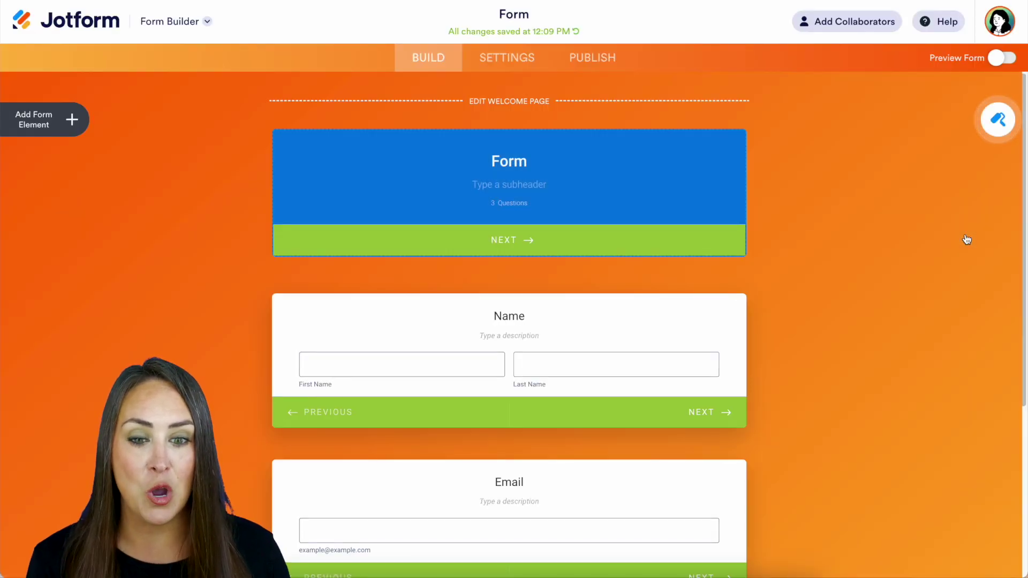
Step: Apply the Bokeh Tov video as the page background
{"action": "left_click", "coordinate": [998, 120]}
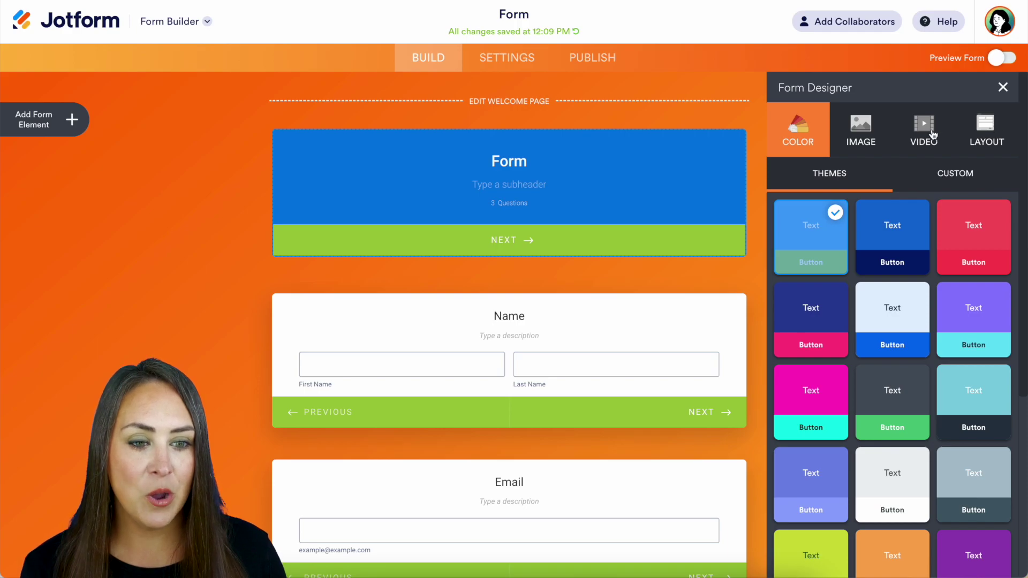
{"action": "left_click", "coordinate": [932, 135]}
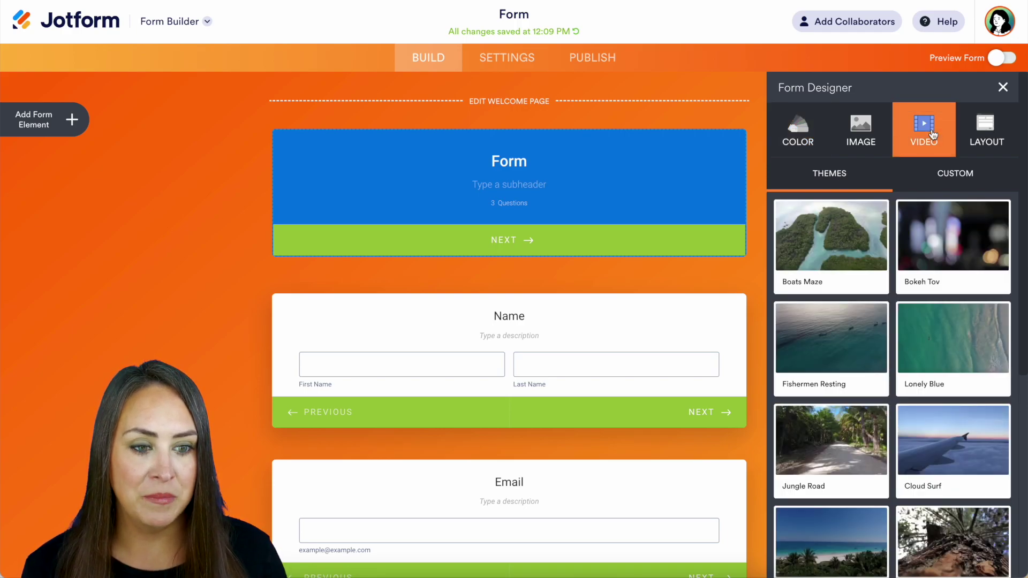
{"action": "left_click", "coordinate": [958, 223]}
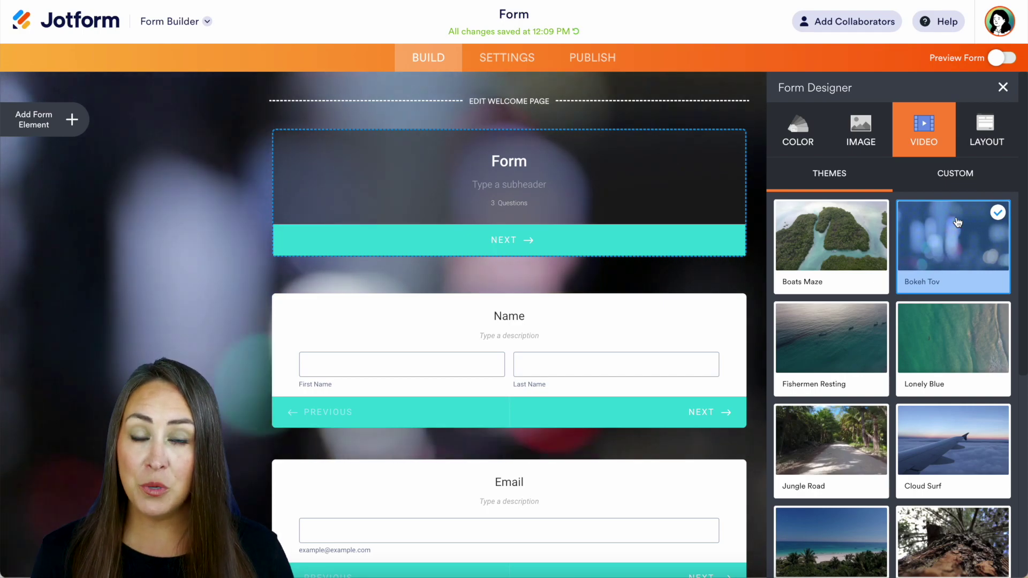
Step: Replace the custom Video URL with a pasted YouTube link and save it
{"action": "left_click", "coordinate": [957, 175]}
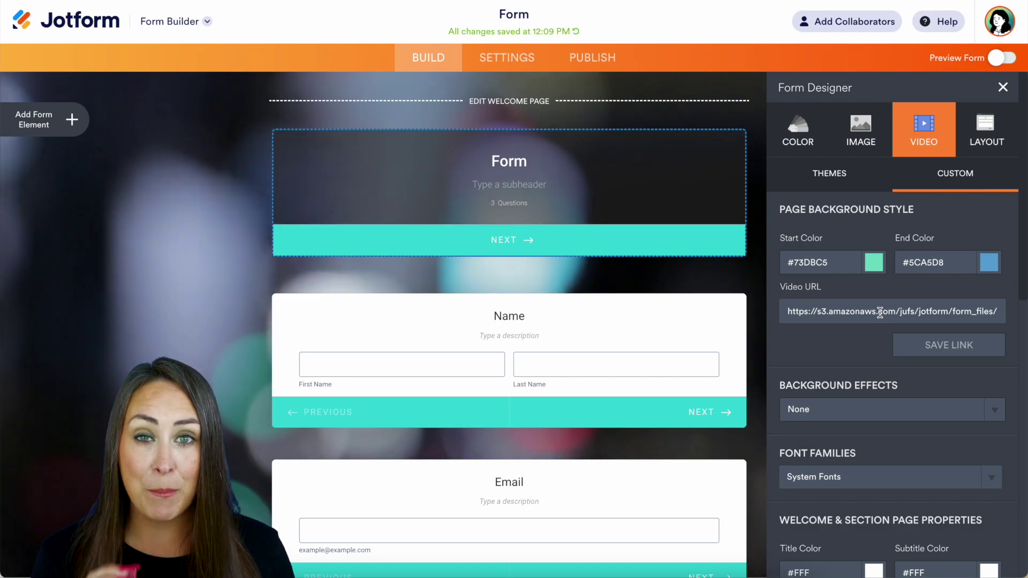
{"action": "double_click", "coordinate": [879, 311]}
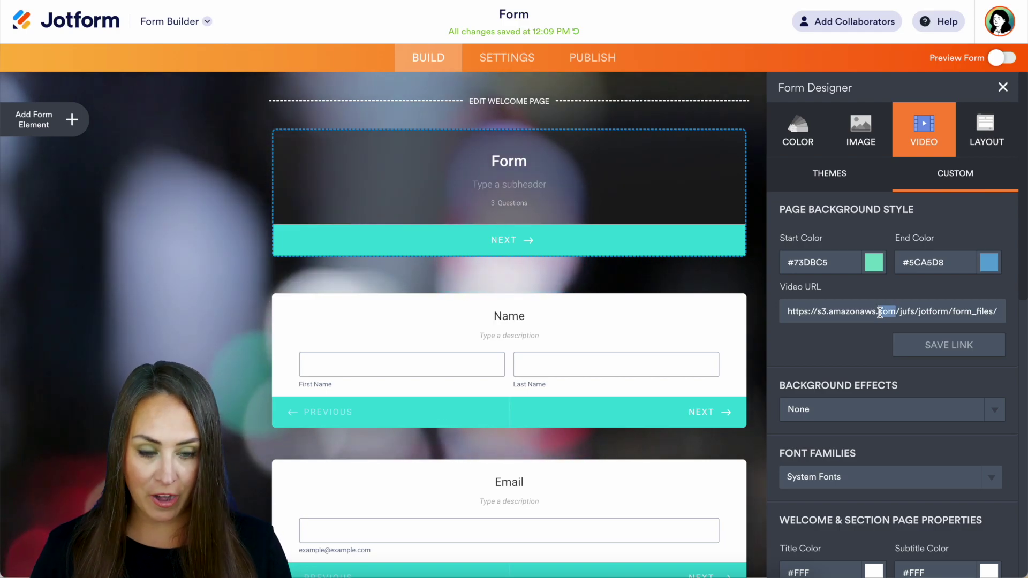
{"action": "key", "text": "ctrl+a"}
{"action": "type", "text": "https://www.youtube.com/watch?v=cmkAbDUEoyA"}
{"action": "left_click", "coordinate": [864, 342]}
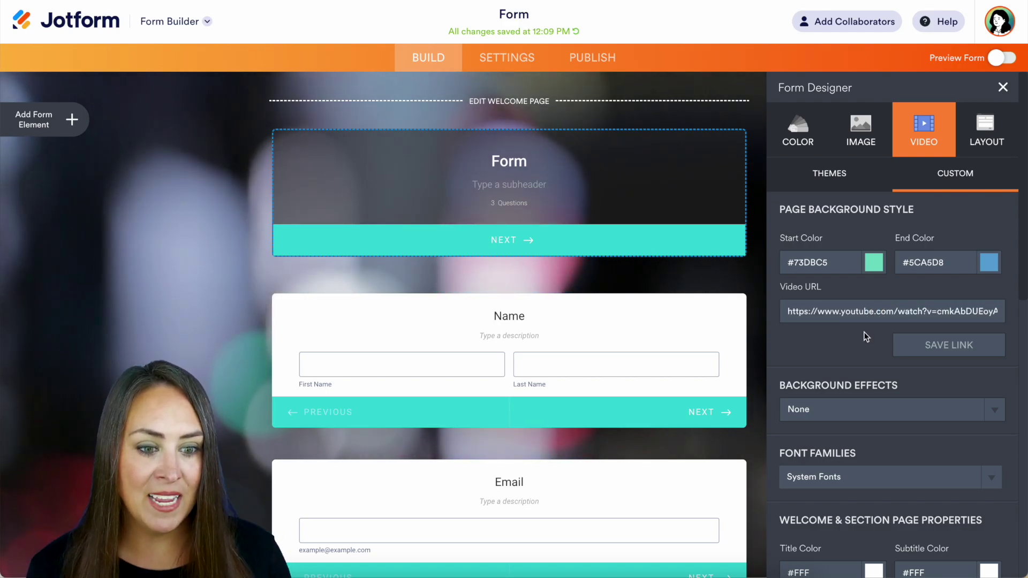